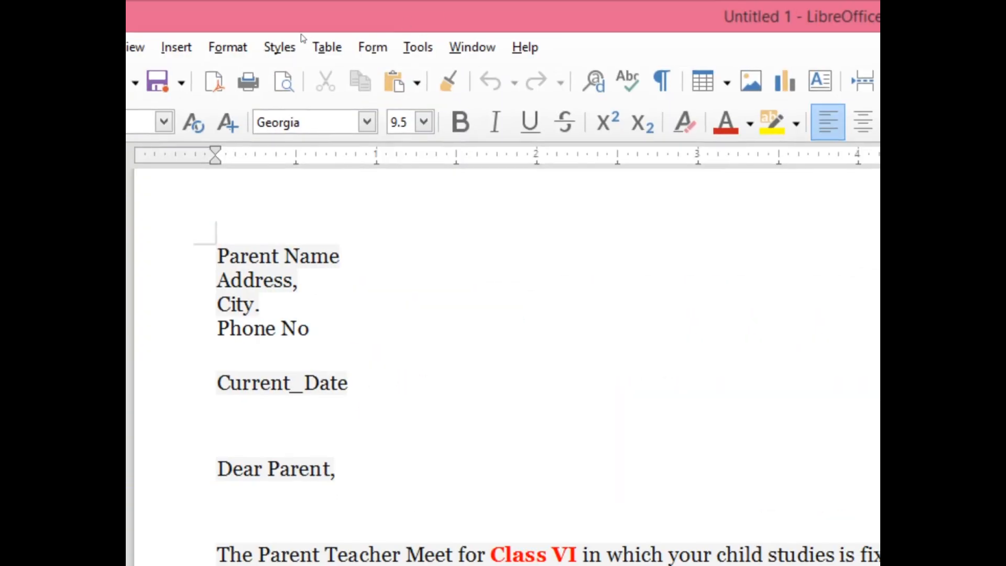
Start the Mail Merge Wizard with the current document as the starting document and Letter as the document type.
left_click(418, 47)
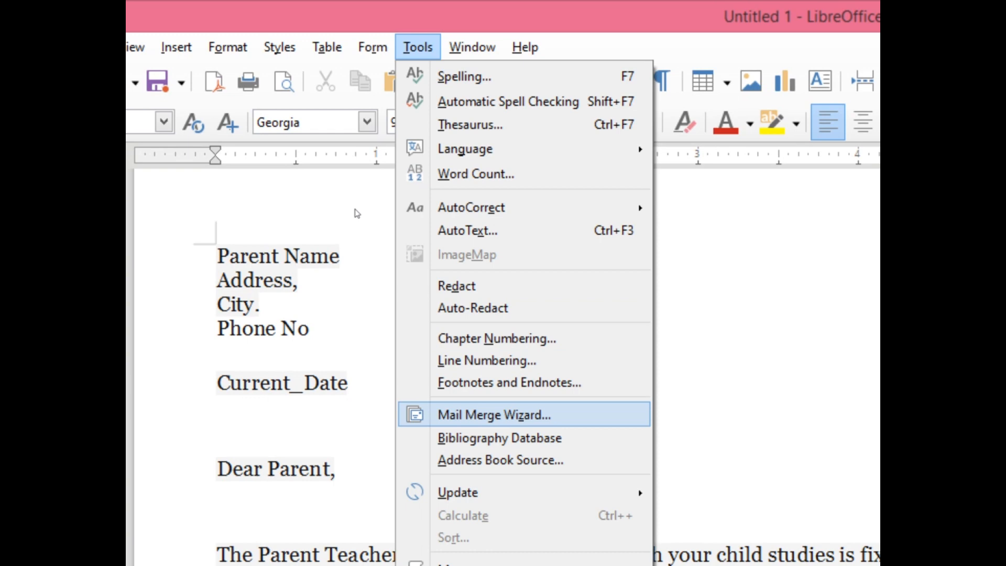
left_click(495, 415)
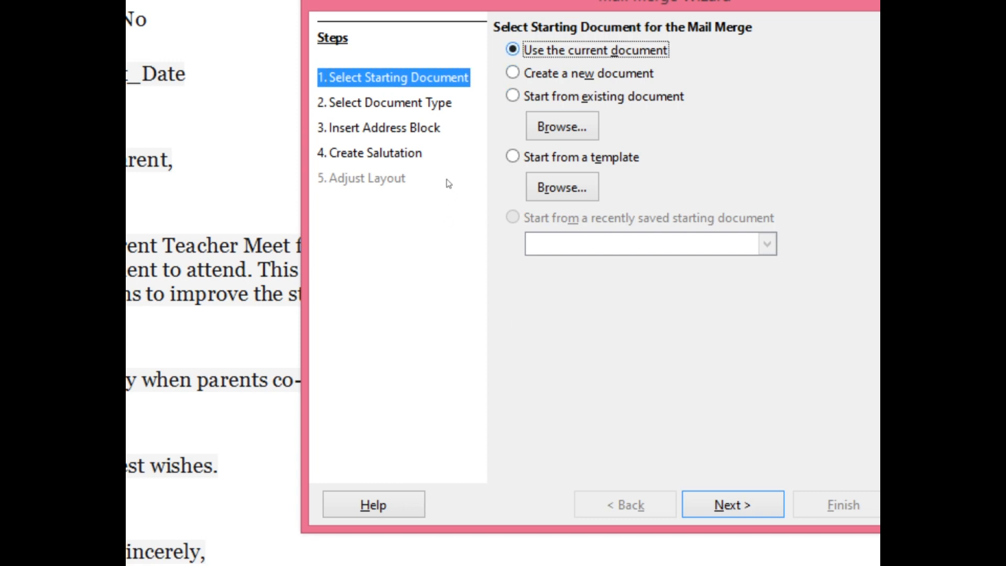
key("Return")
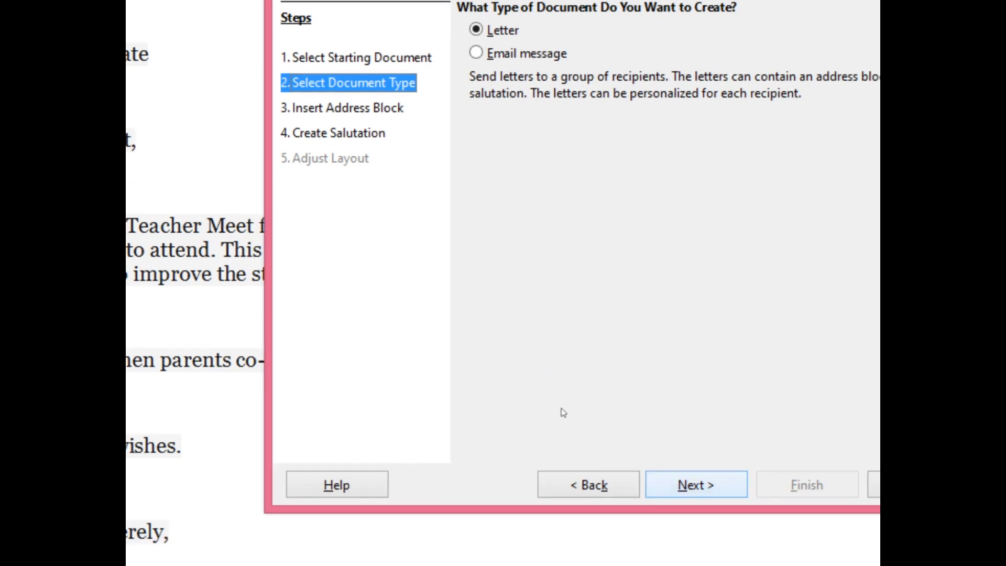
key("Return")
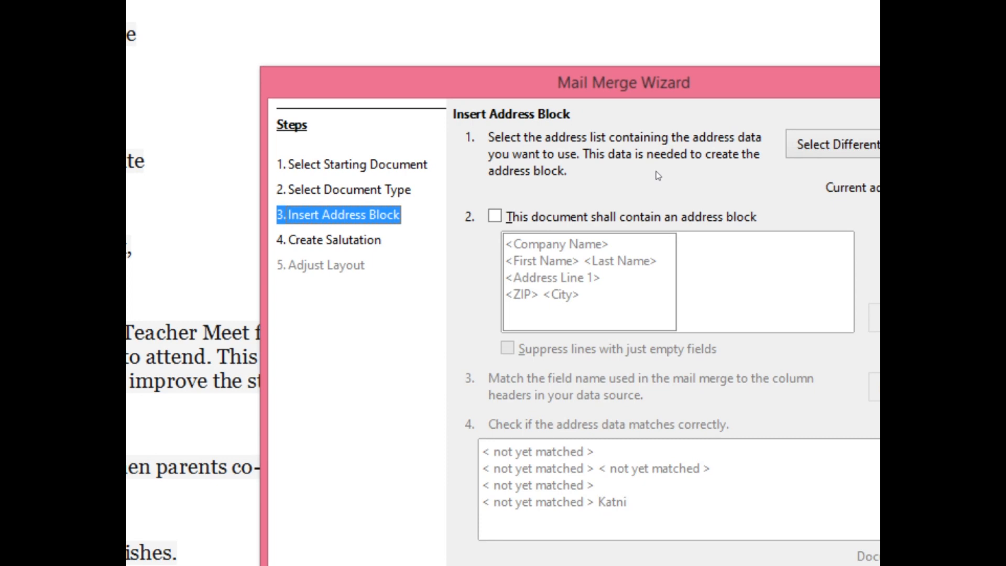
Start creating a new address list for the mail merge and look through its default fields.
left_click(839, 144)
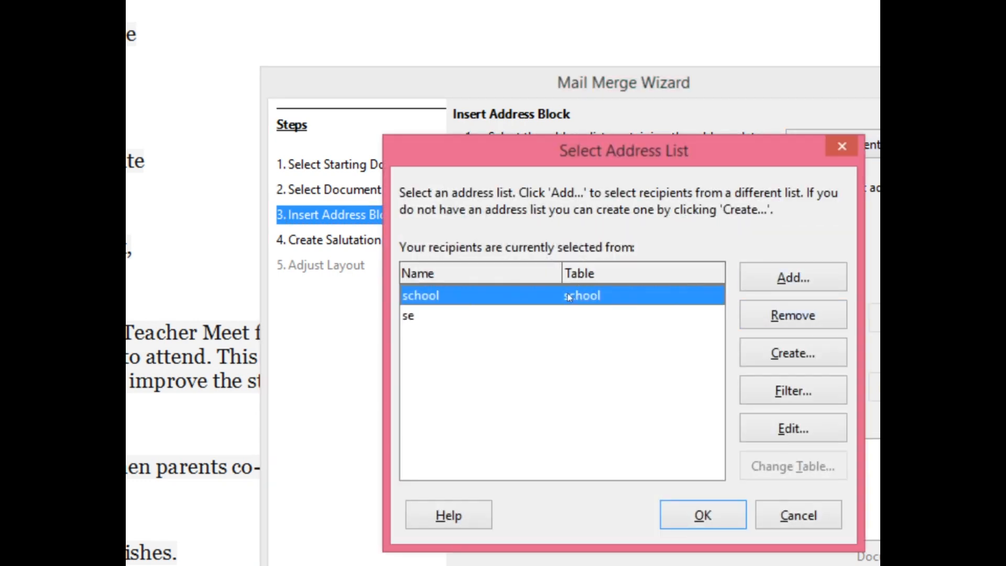
left_click(793, 353)
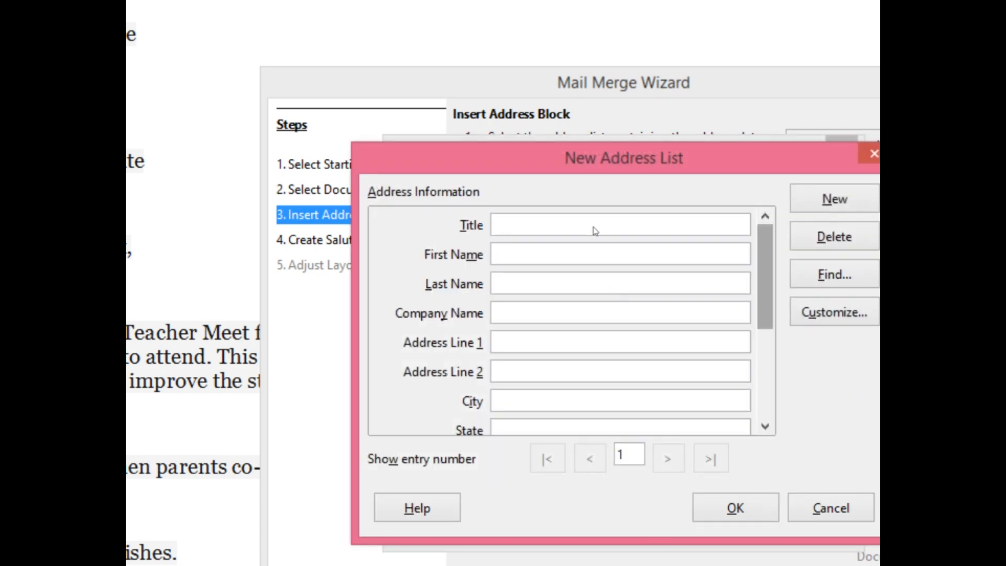
scroll(594, 231, "down", 6)
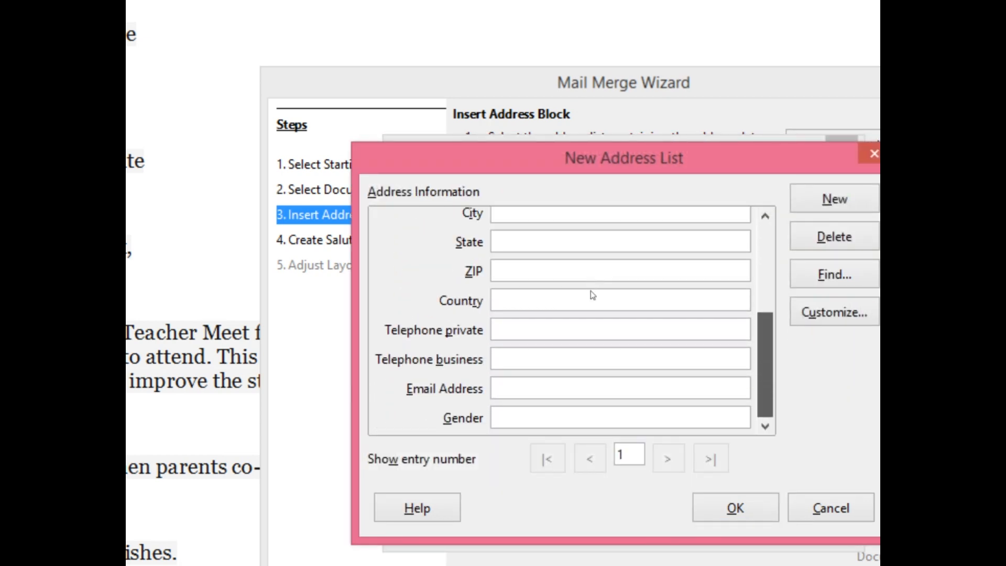
scroll(592, 262, "up", 6)
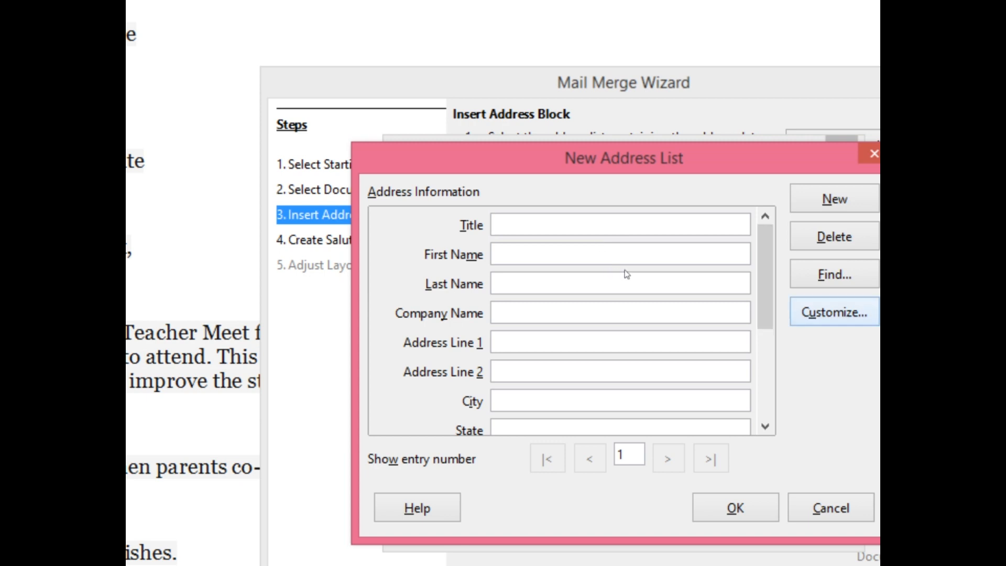
Customize the new address list by deleting all of its default elements.
left_click(834, 312)
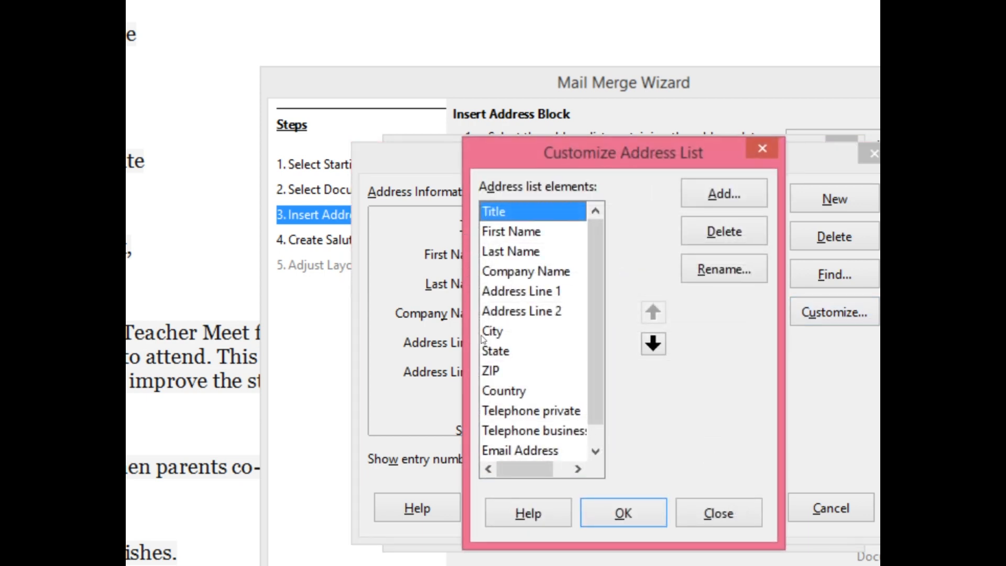
left_click(724, 231)
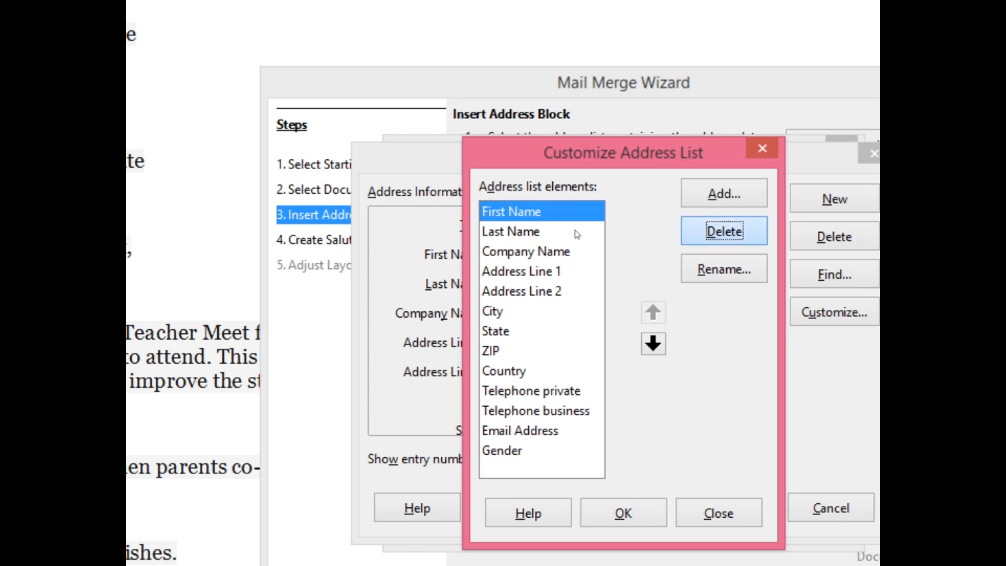
key("Return")
key("Return")
key("Return")
key("Return")
key("Return")
key("Return")
key("Return")
key("Return")
key("Return")
key("Return")
key("Return")
key("Return")
key("Return")
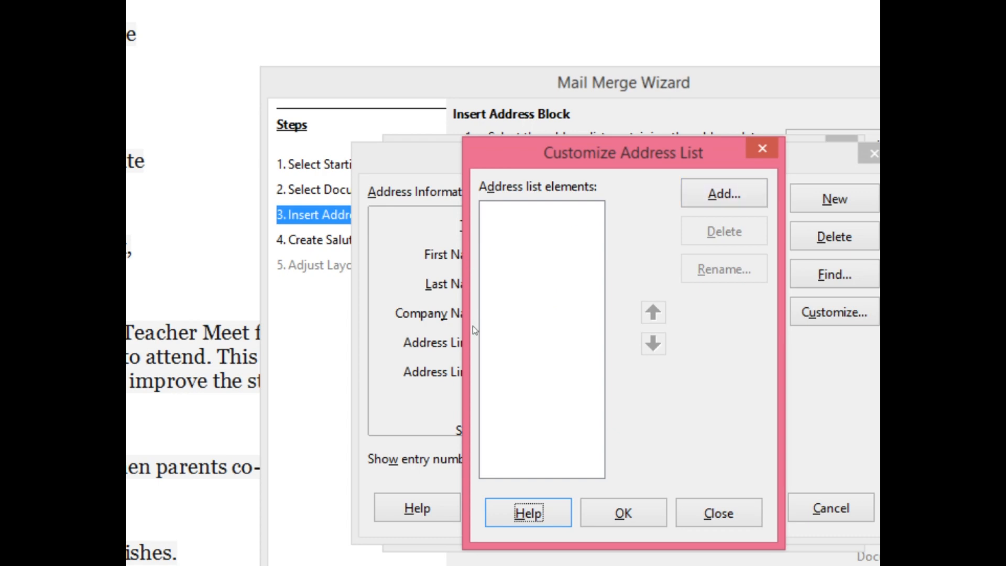
Add an element named Parent Name to the emptied address list.
key("alt+a")
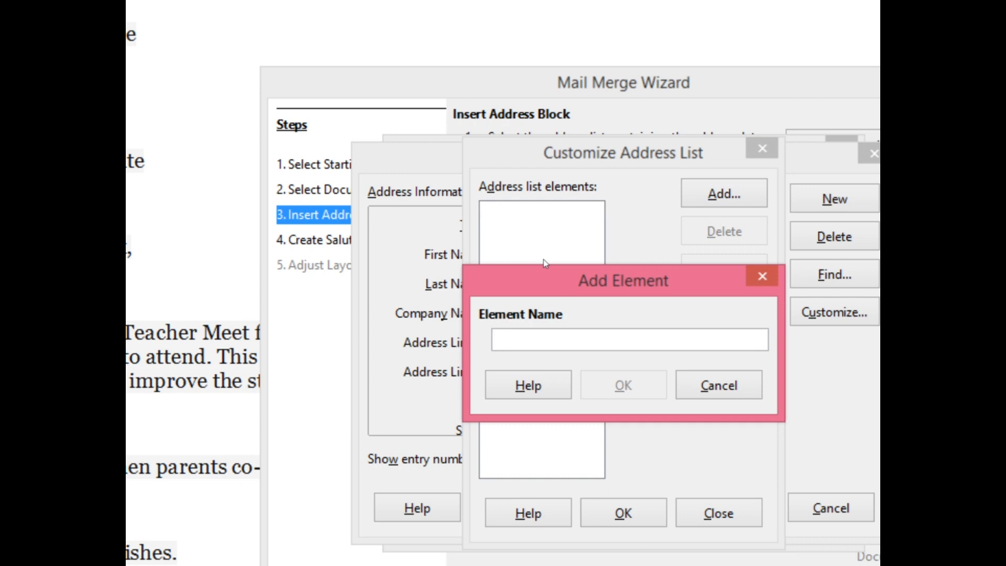
type("Parent Name")
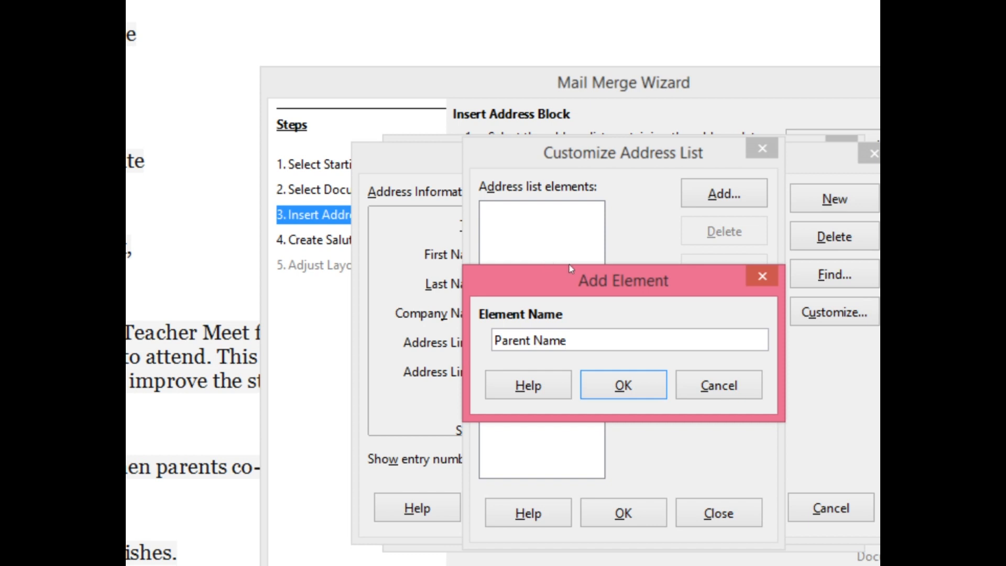
key("Return")
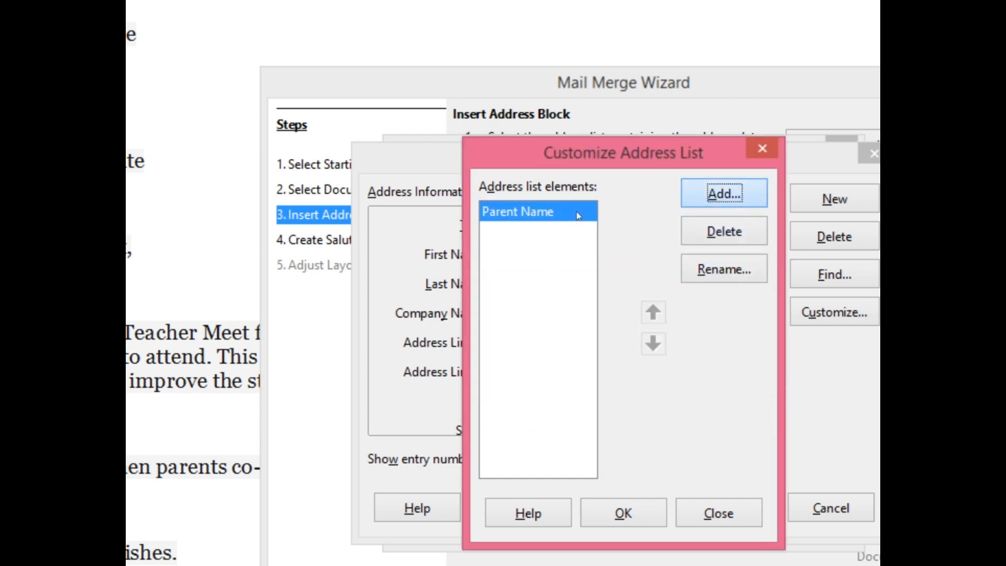
Add an element named Address below Parent Name in the address list.
key("Return")
type("ASddre")
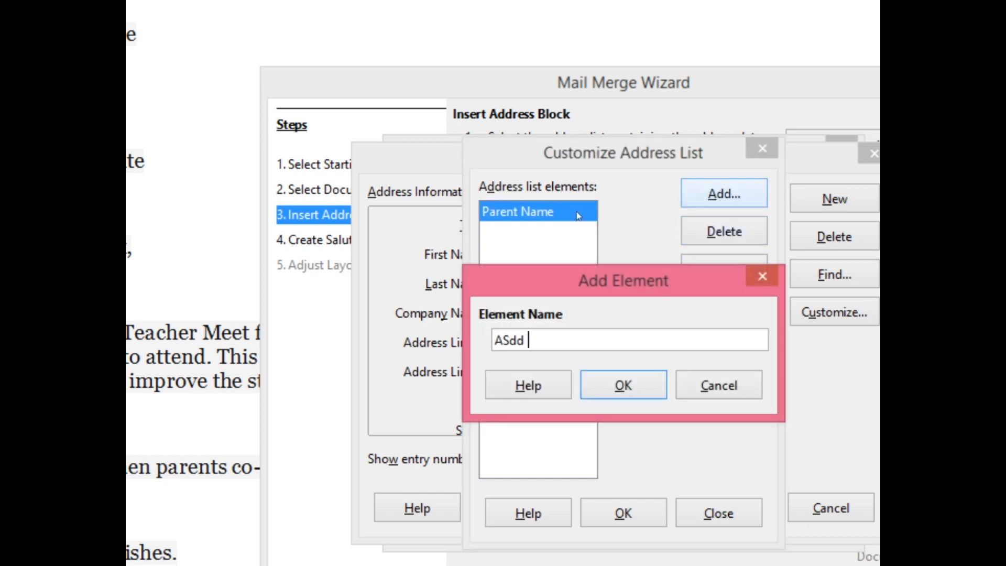
key("BackSpace")
key("BackSpace")
key("BackSpace")
key("BackSpace")
key("BackSpace")
type("ddress")
key("Return")
key("Return")
Add the elements Phone and CurrentDate to the address list.
type("Phone")
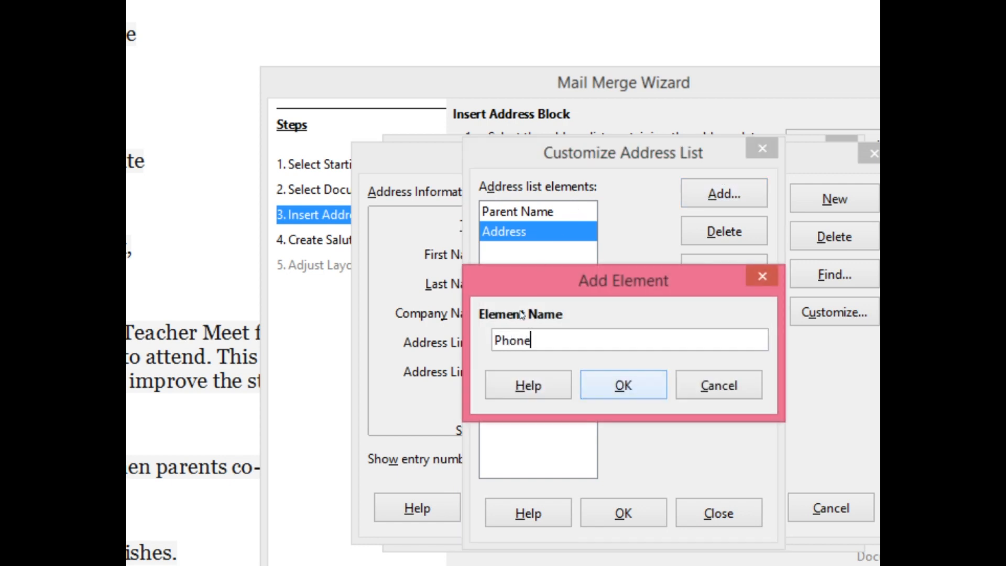
key("Return")
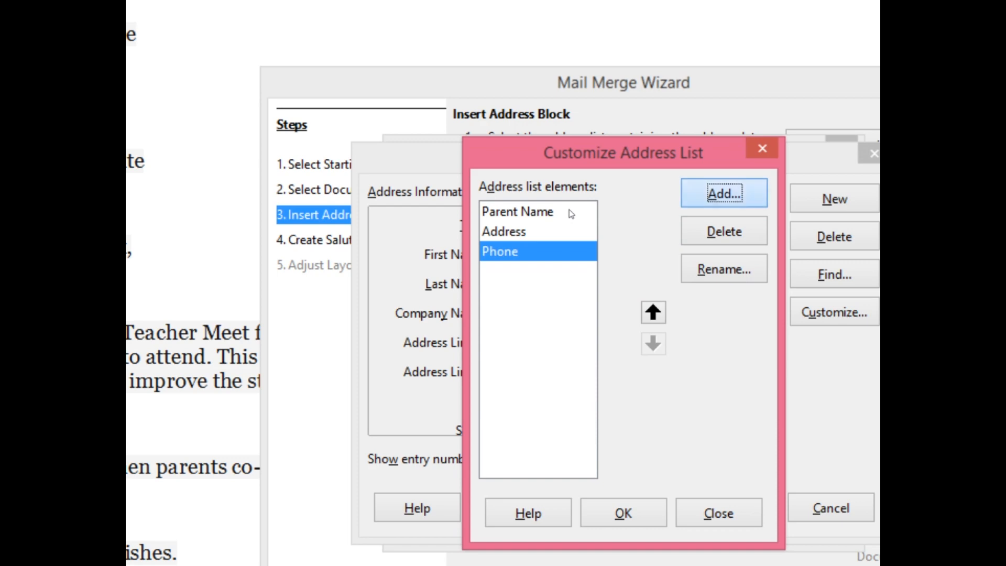
key("Return")
type("C")
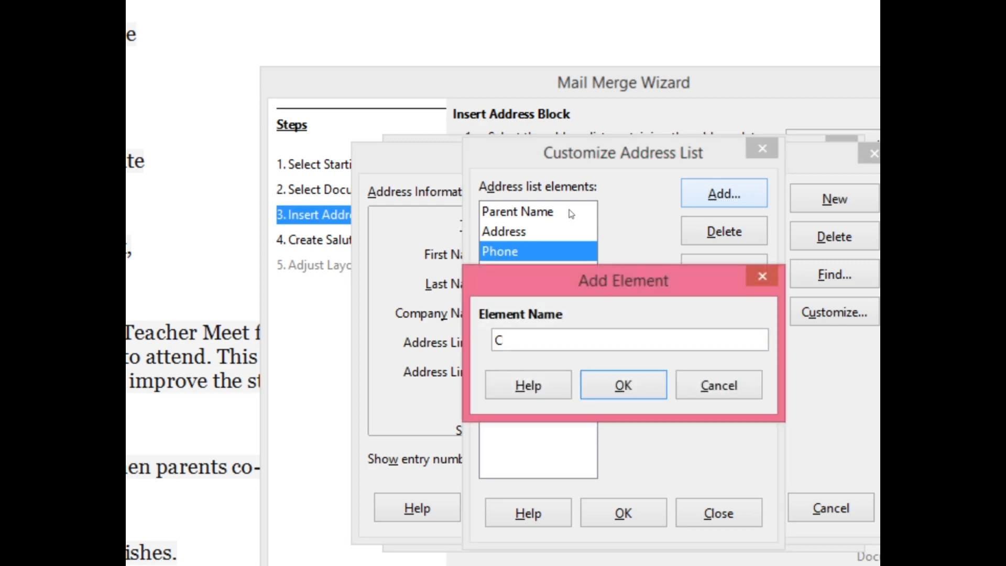
type("urrentDate")
key("Return")
key("Return")
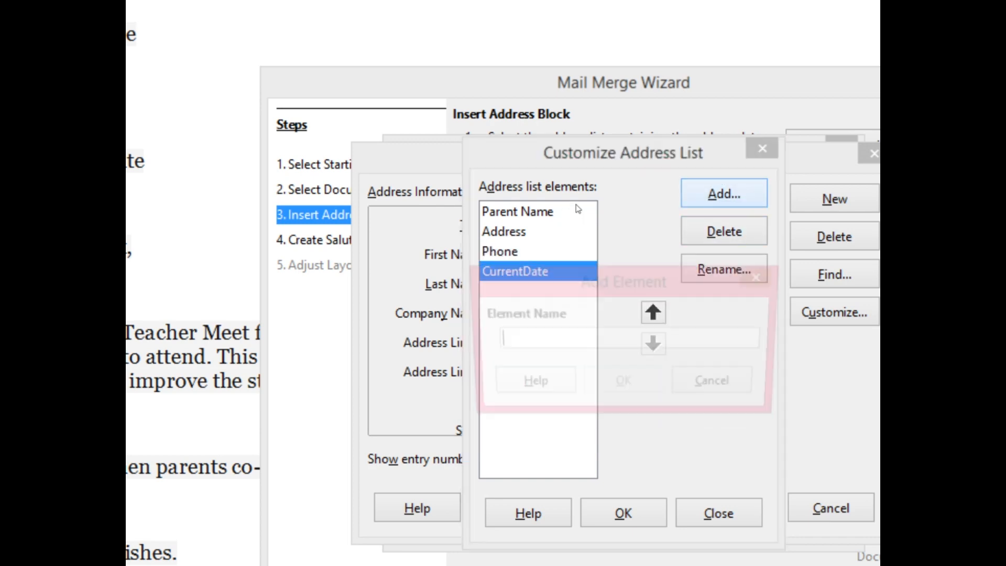
Add the elements Class, Date and Vanue to the address list.
type("Class")
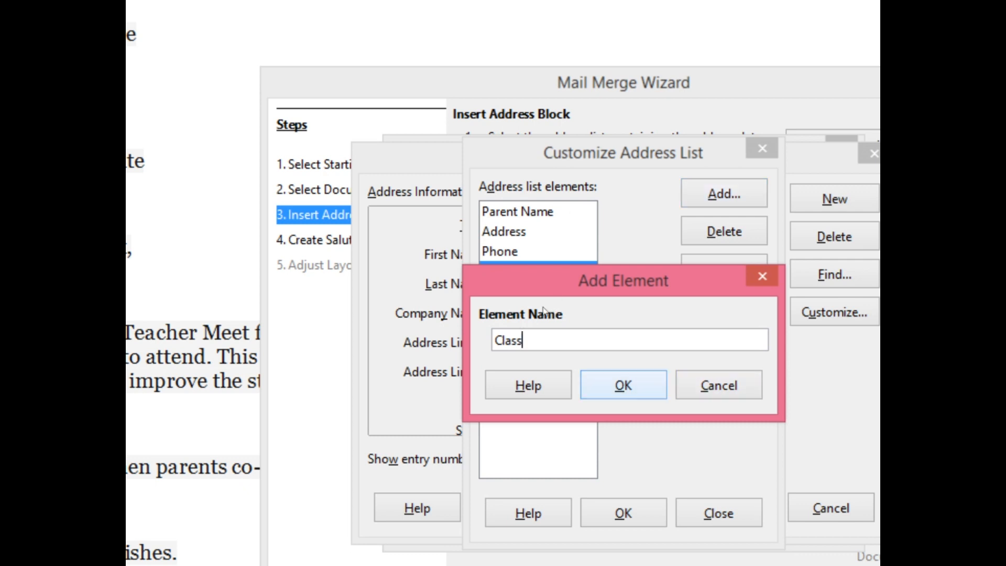
key("Return")
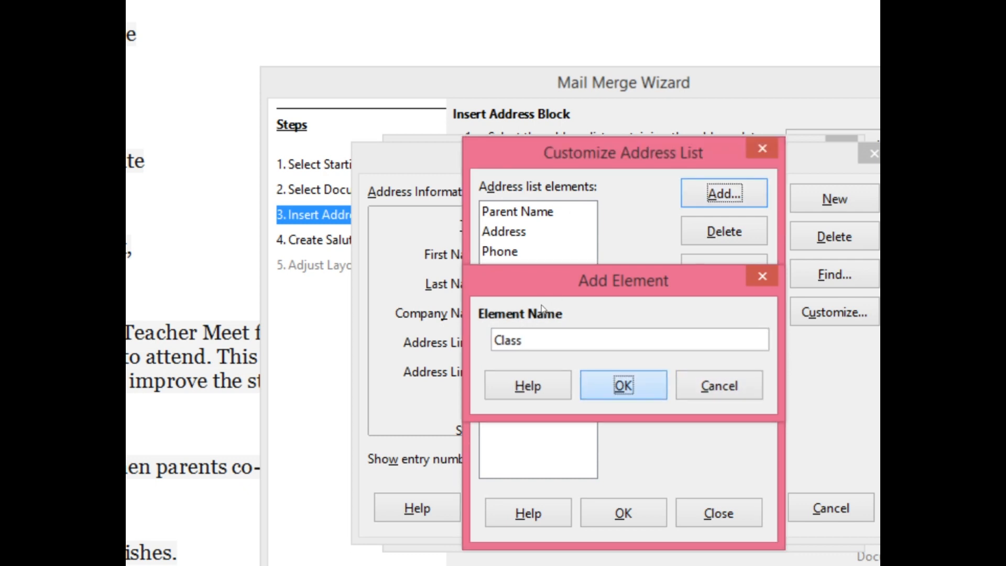
key("Return")
type("Date")
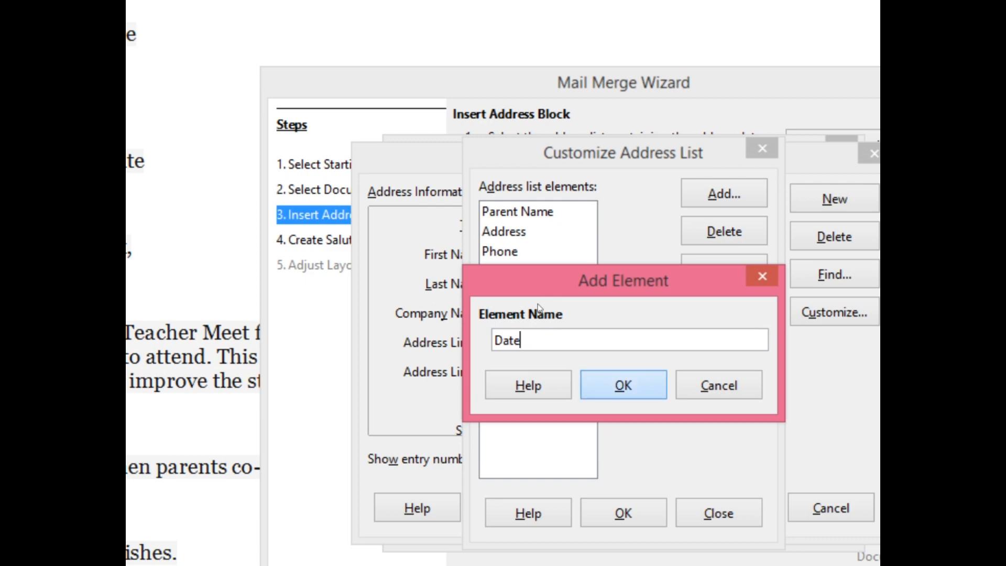
key("Return")
key("Return")
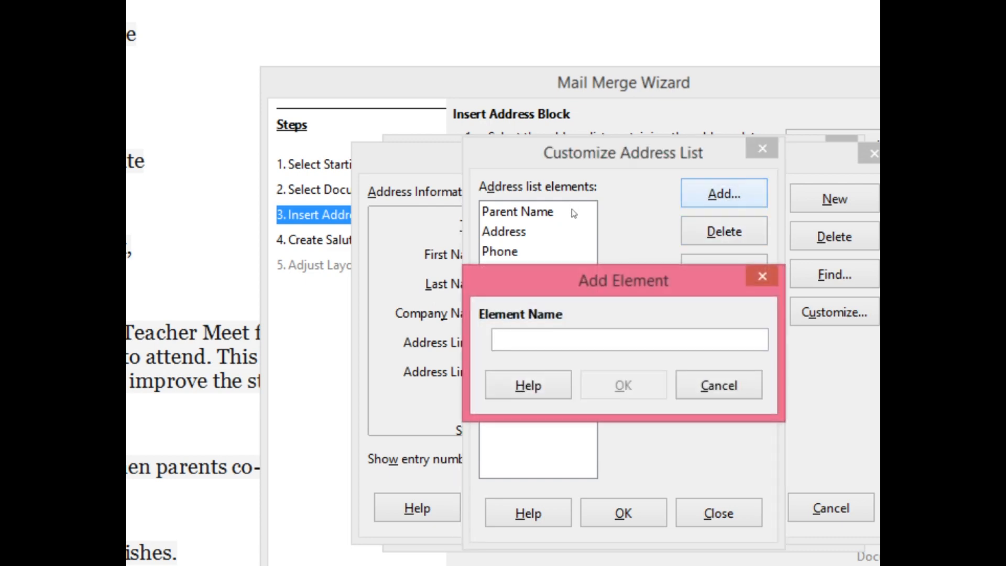
type("Vanue")
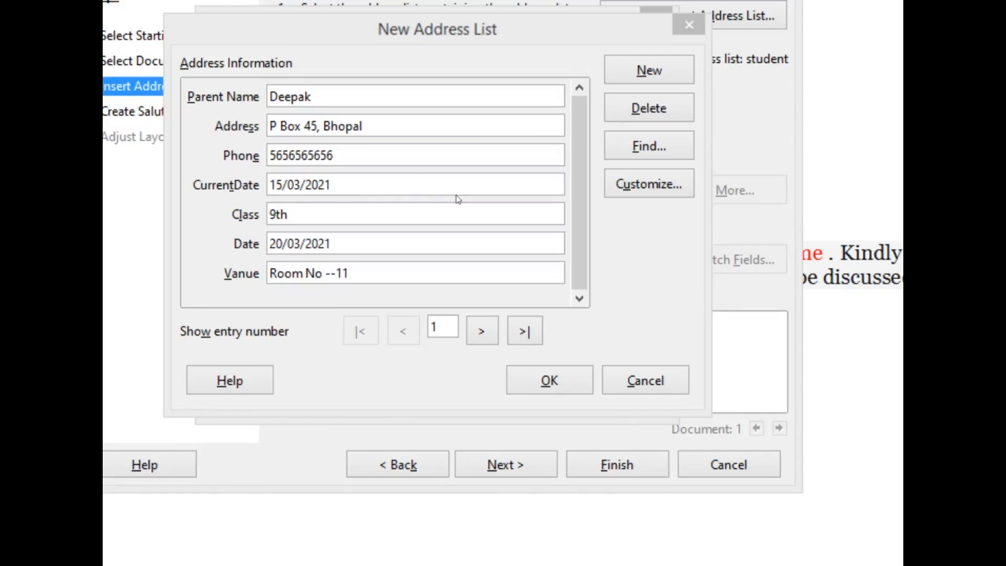
Review the student address list's entries from the first to the last and close the list.
left_click(577, 244)
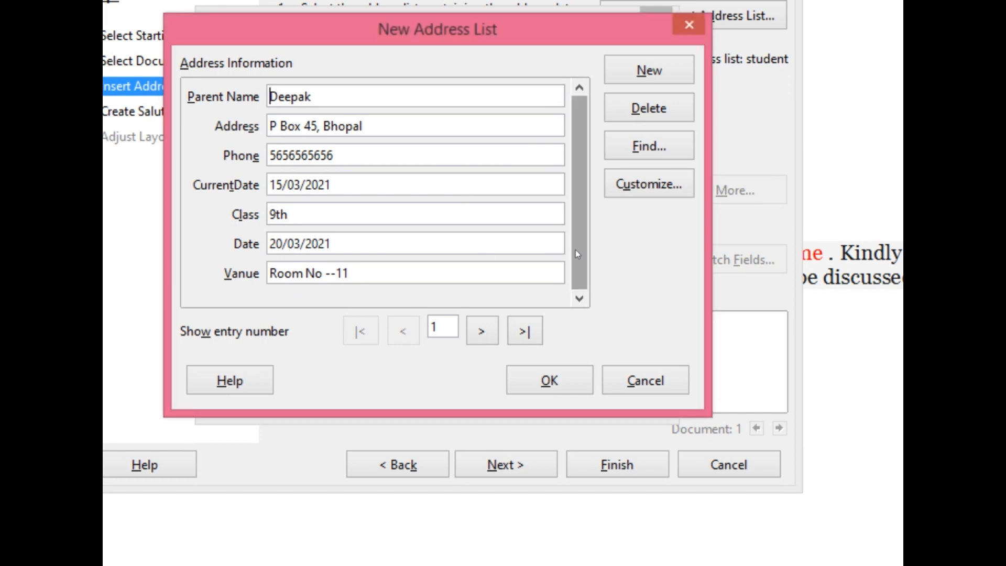
left_click(526, 341)
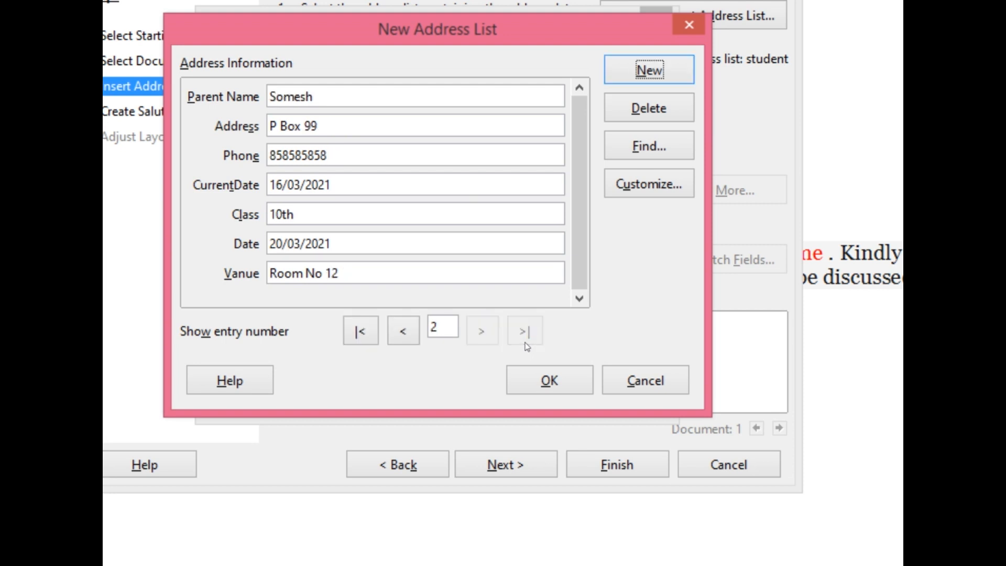
left_click(562, 372)
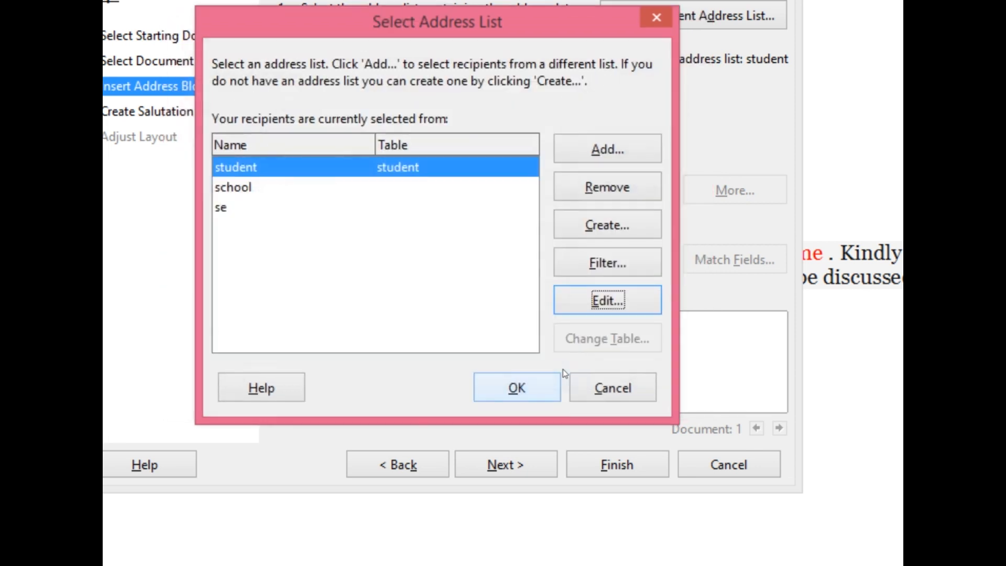
Use the student address list for the merge and finish the wizard without an address block or salutation.
left_click(403, 262)
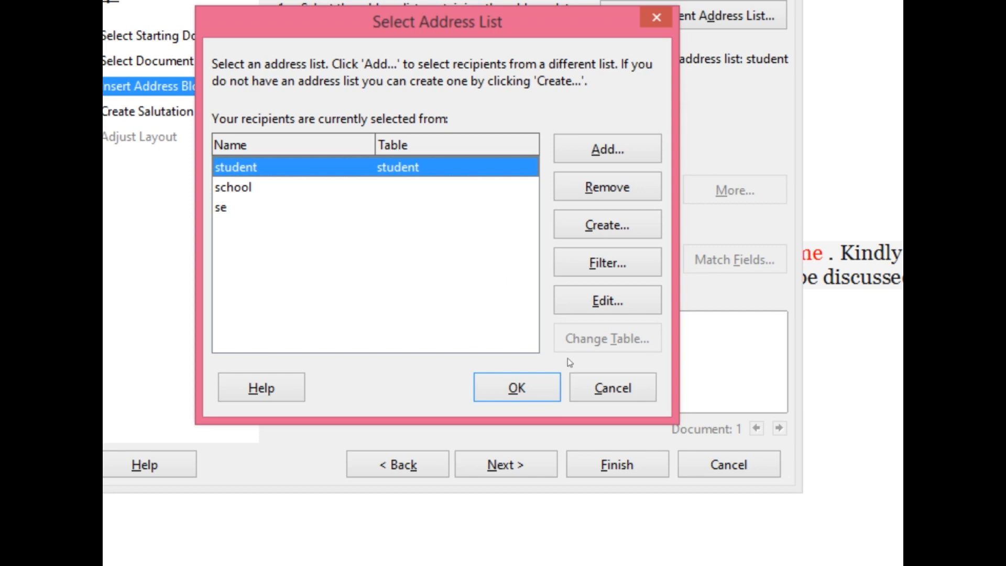
left_click(542, 373)
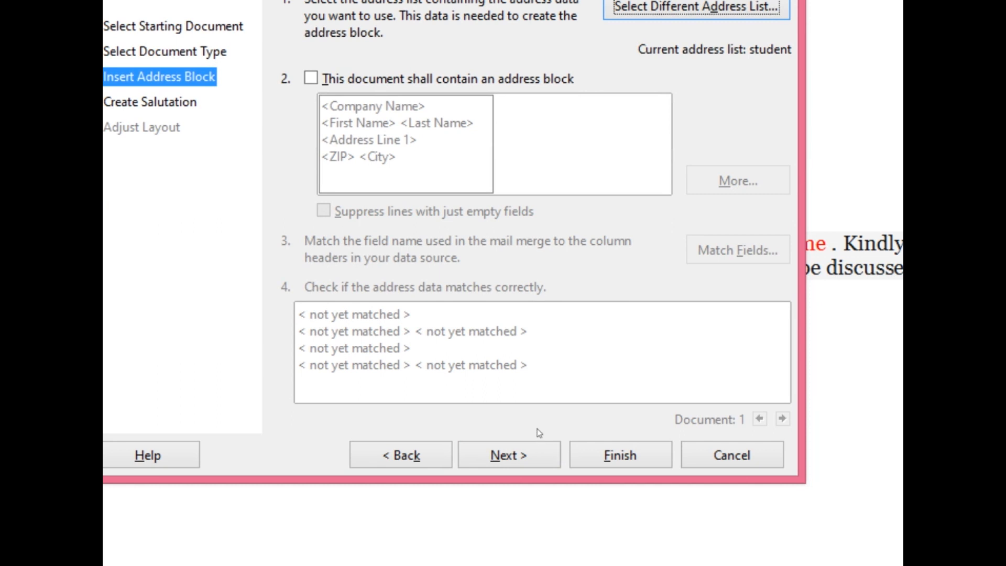
left_click(508, 454)
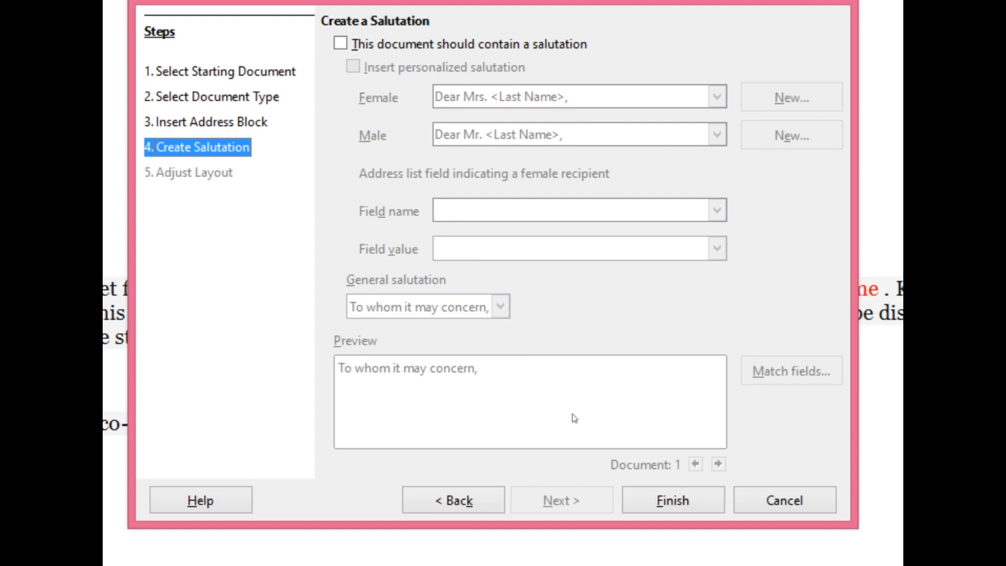
key("Return")
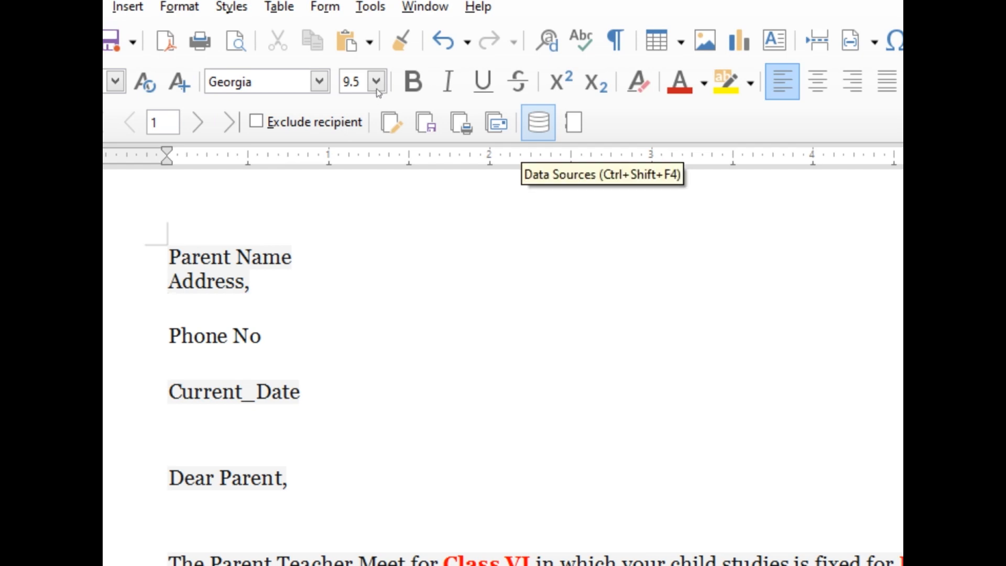
Show the data sources and replace the letter's Parent Name placeholder with the student table's Parent Name field.
key("ctrl+shift+F4")
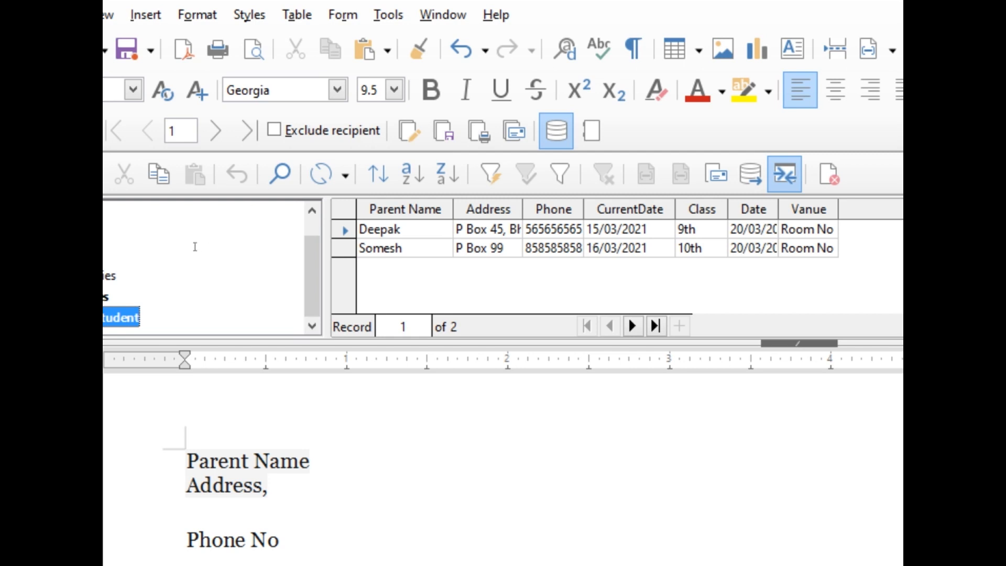
left_click_drag(186, 461, 311, 462)
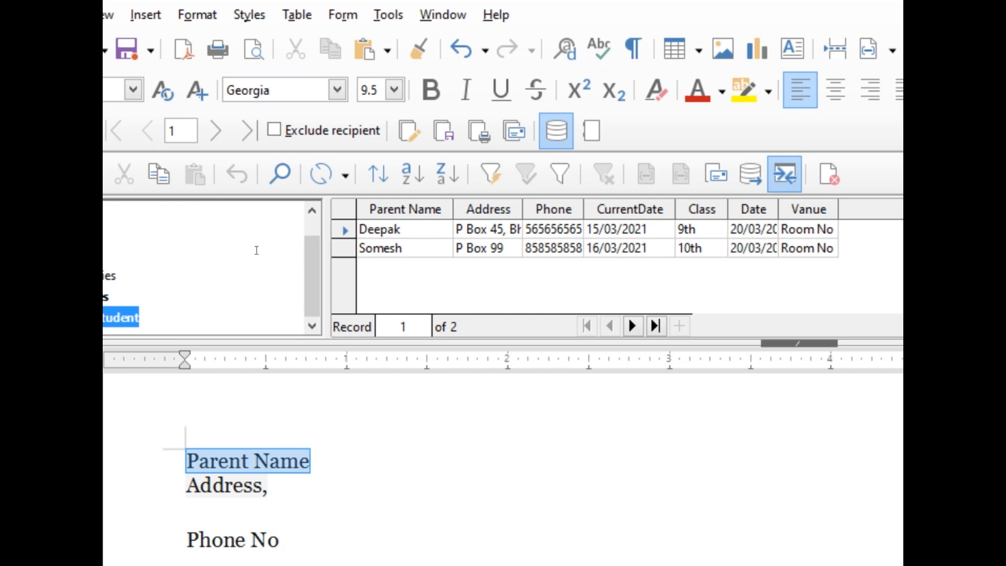
key("Delete")
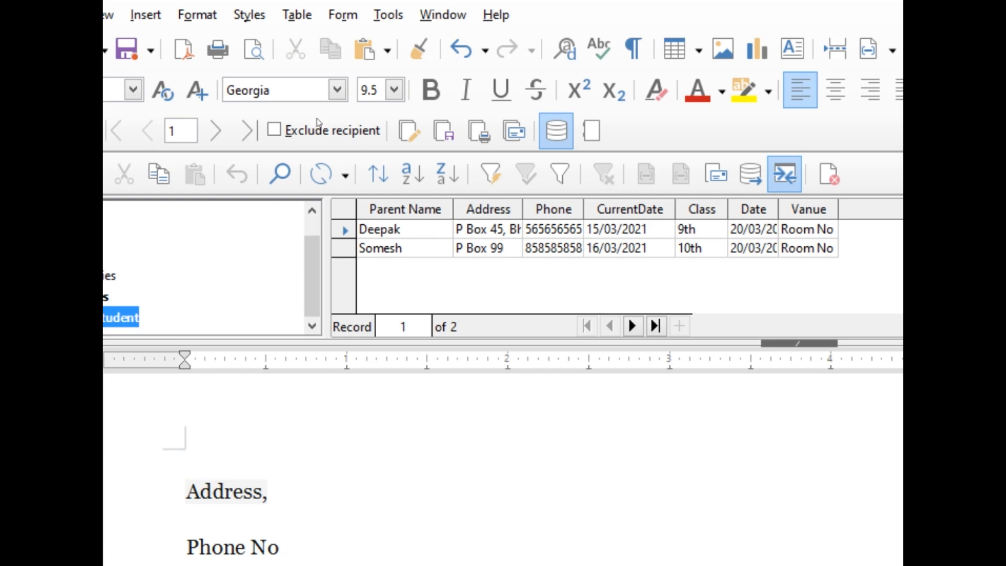
left_click_drag(405, 209, 207, 309)
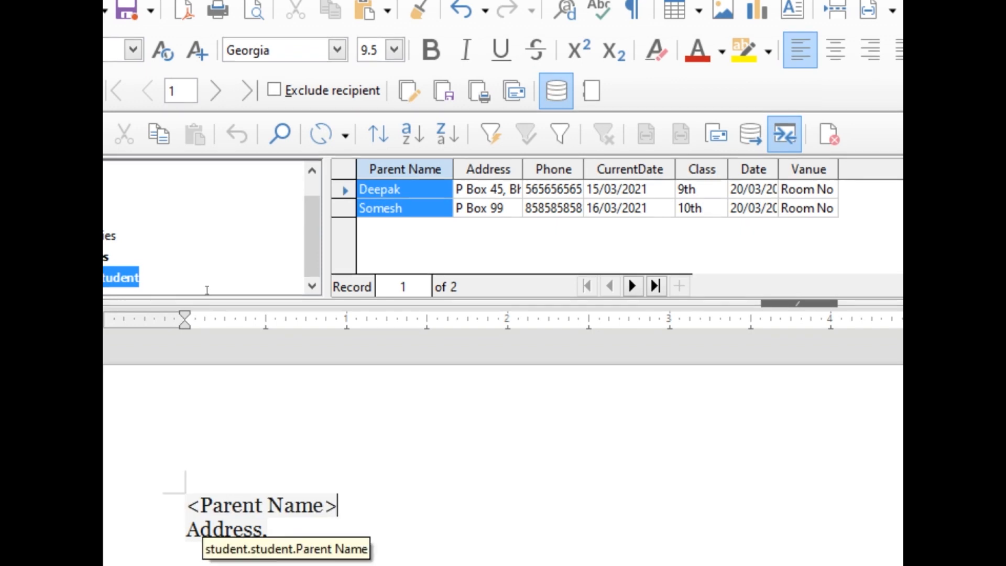
Replace the letter's Address placeholder with the student table's Address field, keeping the comma after it.
scroll(330, 260, "down", 3)
scroll(329, 259, "up", 2)
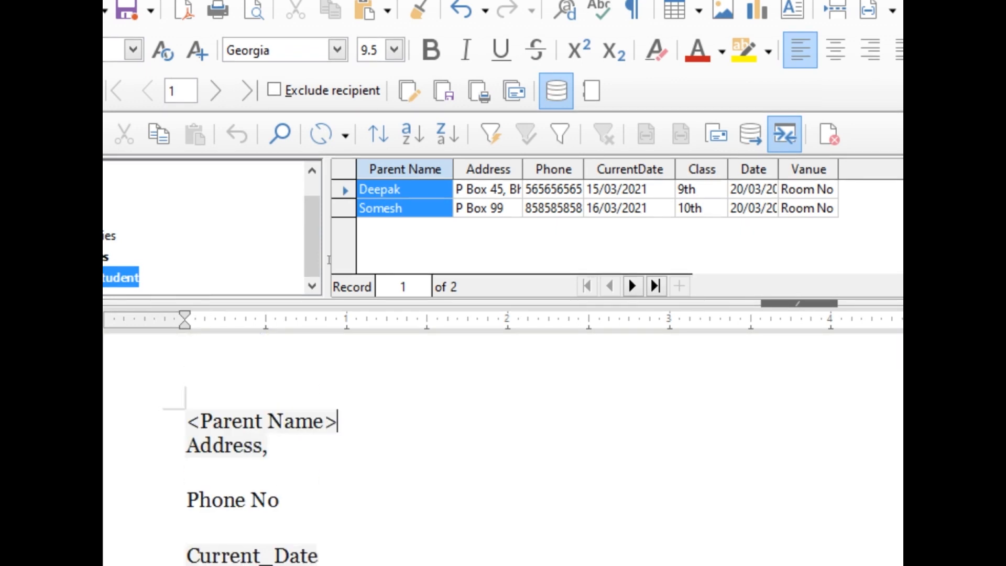
left_click_drag(187, 446, 268, 445)
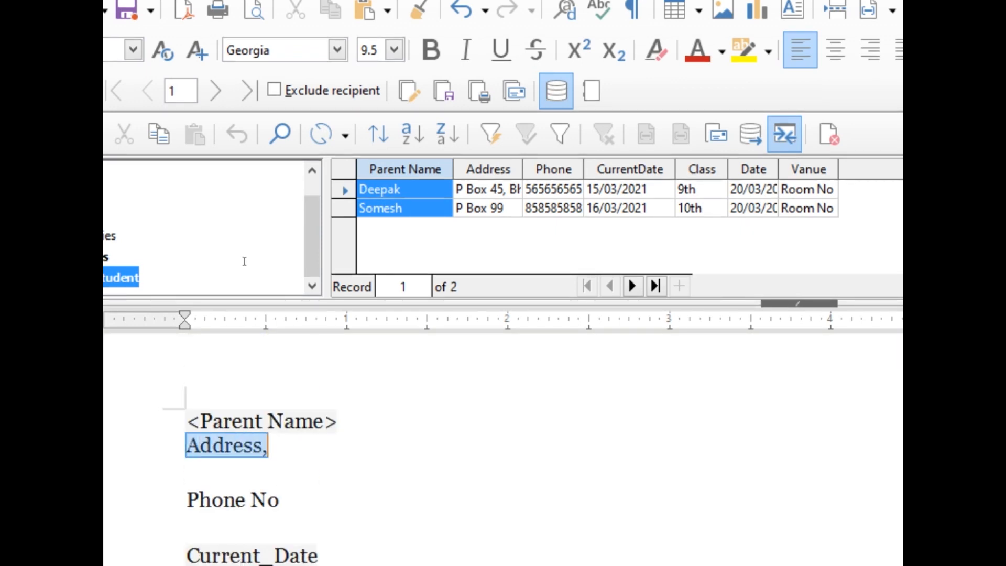
left_click(262, 445)
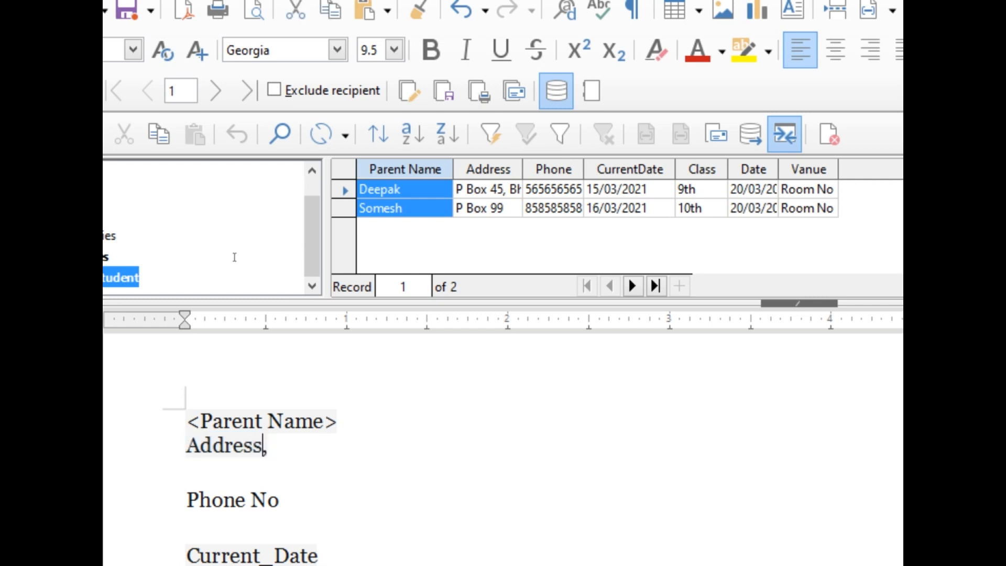
left_click_drag(263, 445, 187, 446)
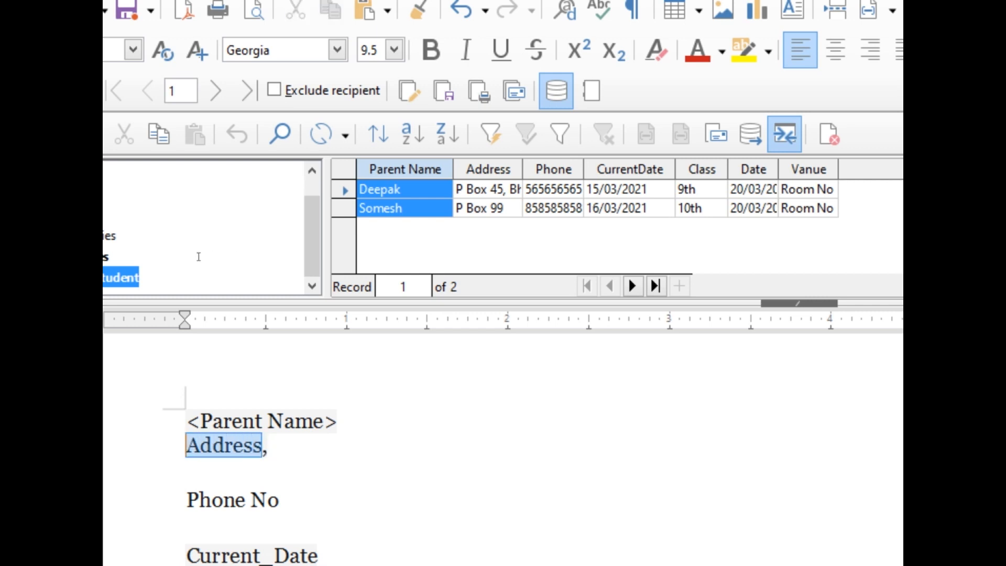
key("BackSpace")
left_click_drag(488, 169, 181, 347)
left_click_drag(196, 303, 185, 304)
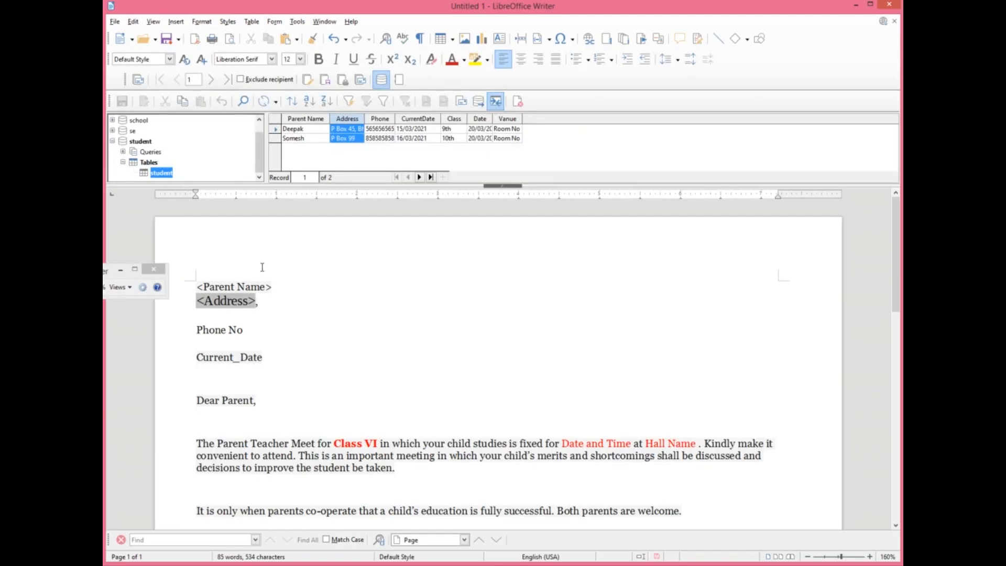
Replace the letter's Phone No and Current_Date placeholders with the student table's Phone and CurrentDate fields.
scroll(268, 286, "down", 1)
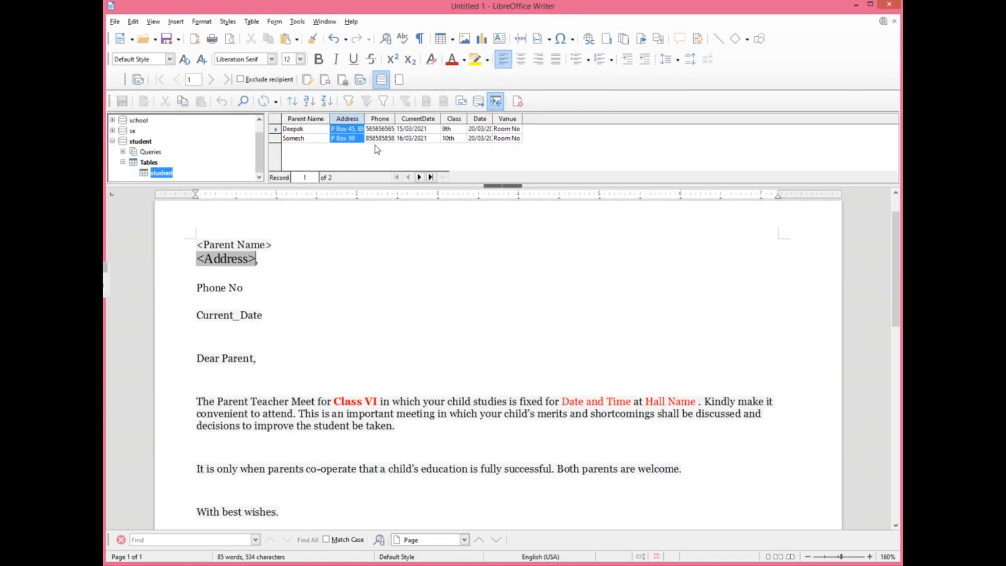
left_click_drag(375, 126, 241, 334)
key("Delete")
left_click_drag(197, 361, 263, 360)
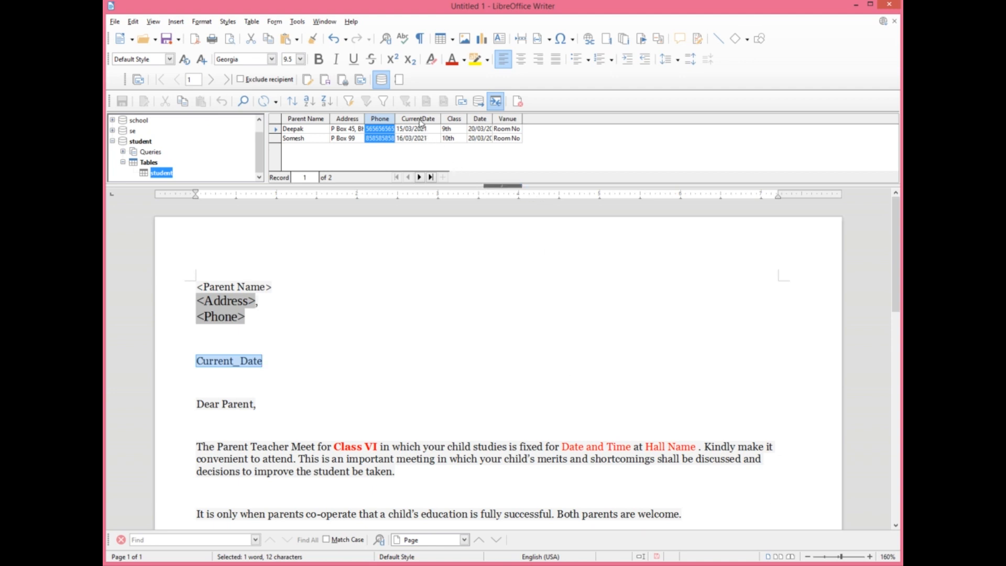
left_click_drag(421, 123, 233, 368)
Replace the red Class VI text in the letter's first paragraph with the student table's Class field.
left_click_drag(333, 446, 379, 449)
key("Delete")
left_click_drag(455, 120, 336, 449)
Replace the Date and Time and Hall Name placeholders in the first paragraph with the Date and Vanue fields.
left_click_drag(556, 449, 625, 451)
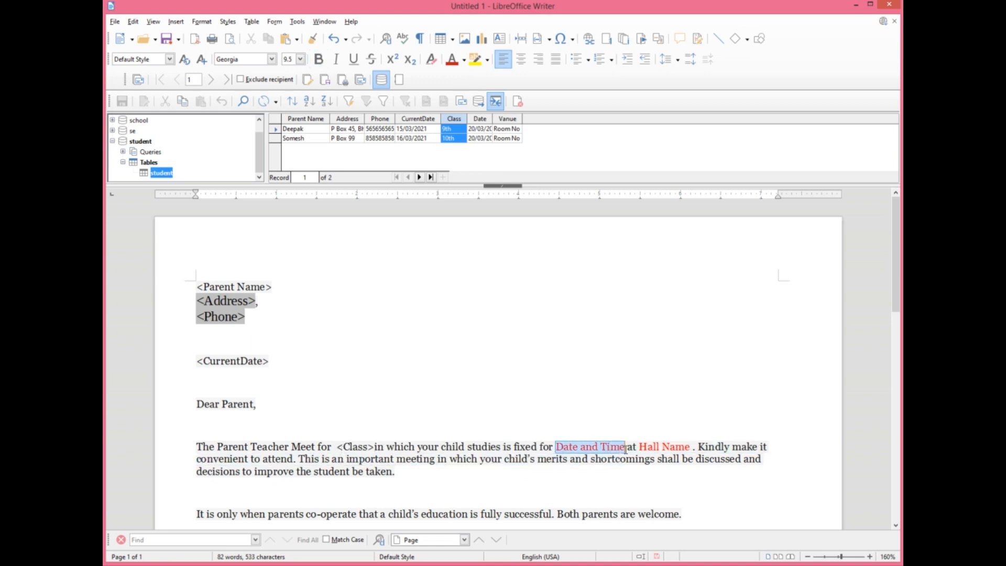
key("Delete")
left_click_drag(479, 119, 654, 446)
key("Delete")
left_click_drag(513, 120, 610, 449)
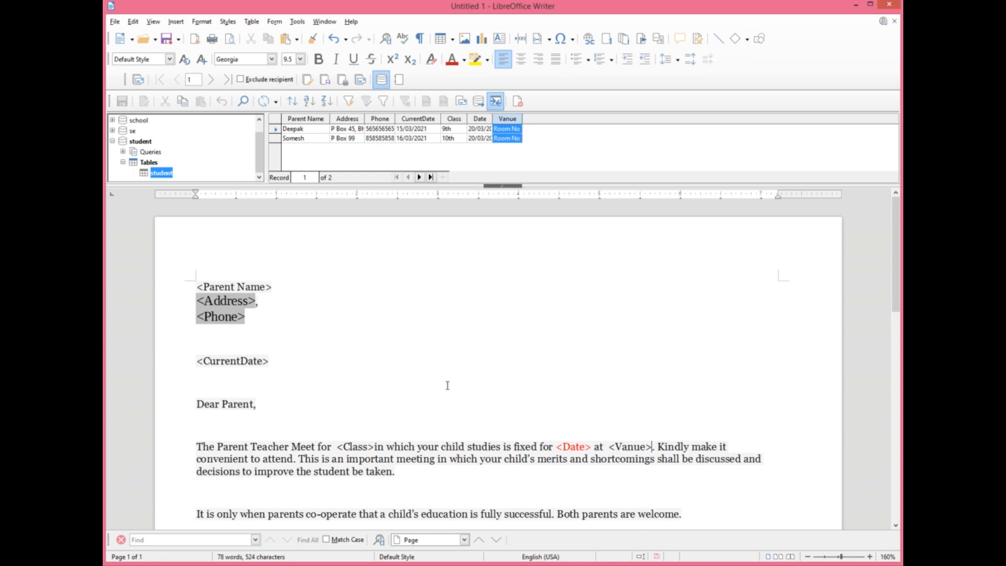
Preview the merged letter for both recipients, switching between entries 1 and 2 and checking the filled-in fields through to the signature.
left_click(213, 80)
scroll(280, 259, "down", 3)
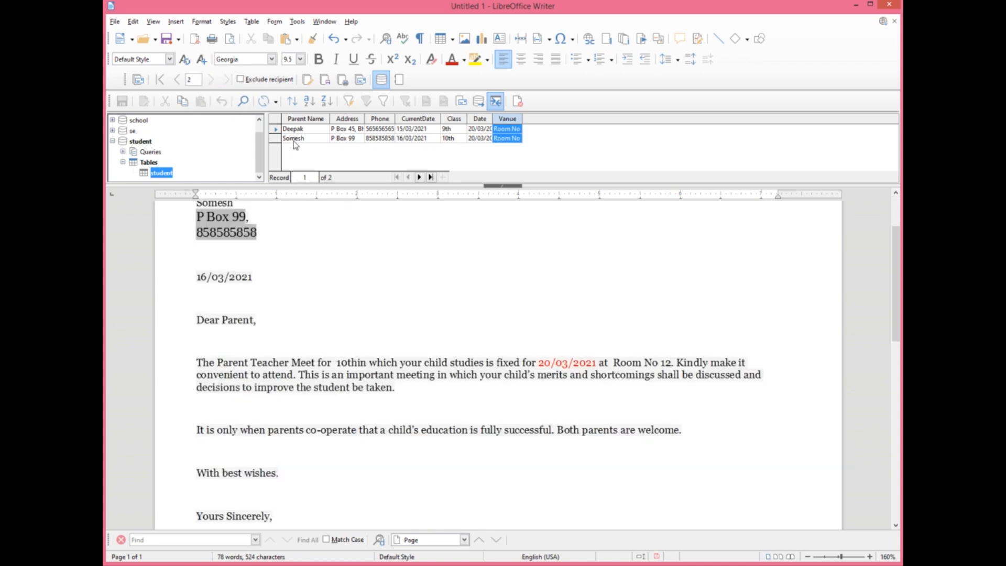
left_click(178, 80)
scroll(334, 309, "up", 2)
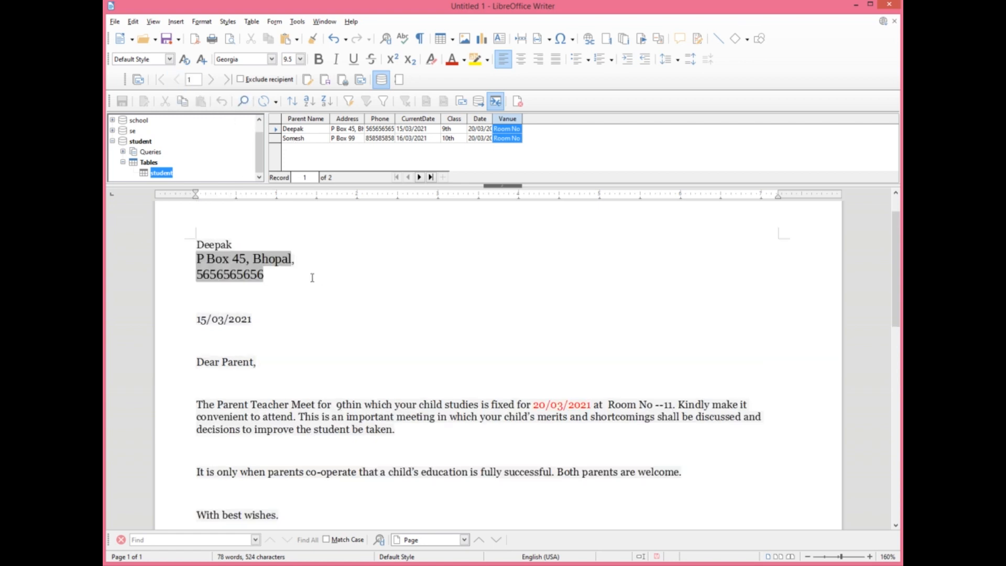
left_click(212, 79)
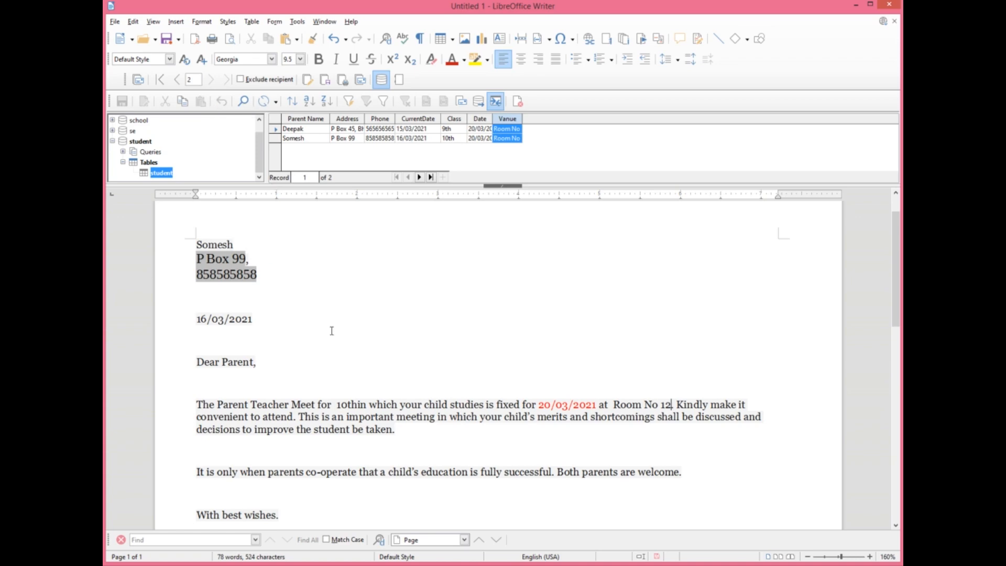
scroll(371, 368, "down", 2)
scroll(371, 368, "down", 3)
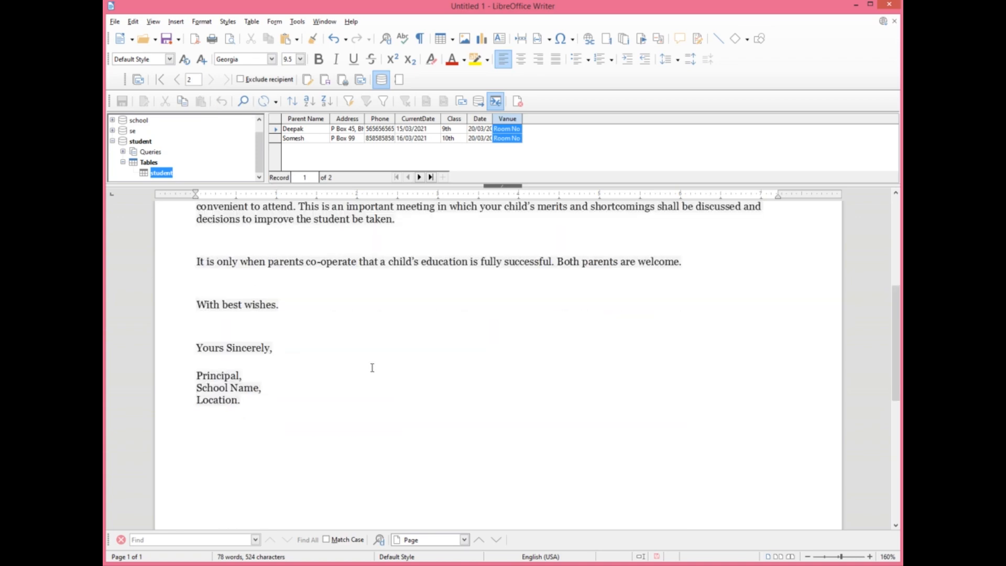
scroll(372, 367, "up", 3)
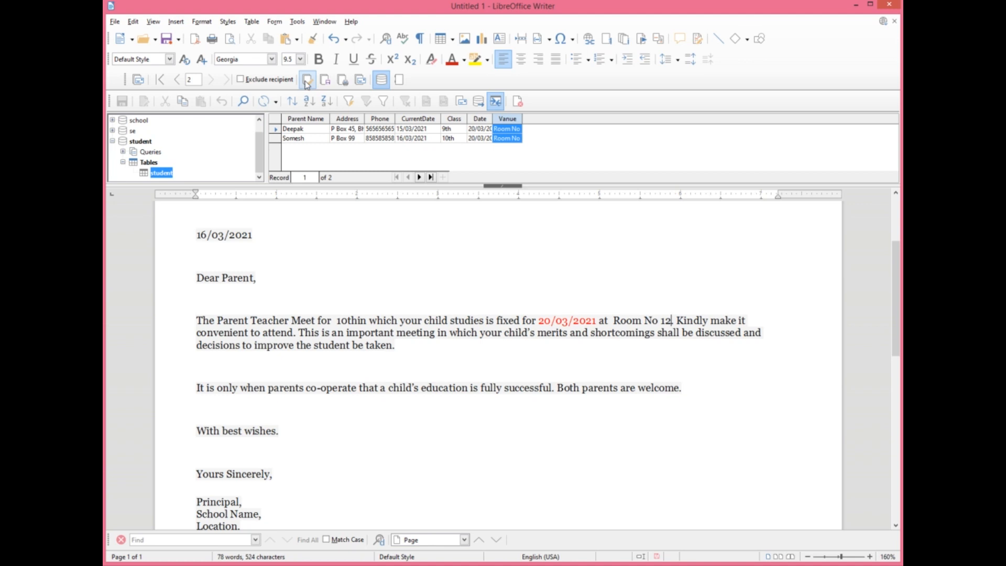
Open the print options for the merged documents and cancel without printing.
left_click(343, 80)
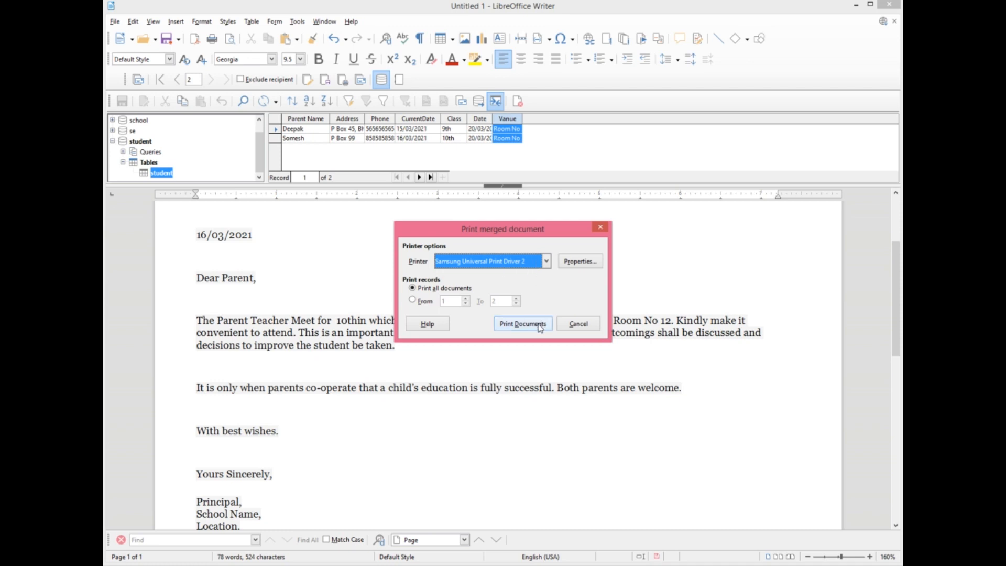
left_click(568, 325)
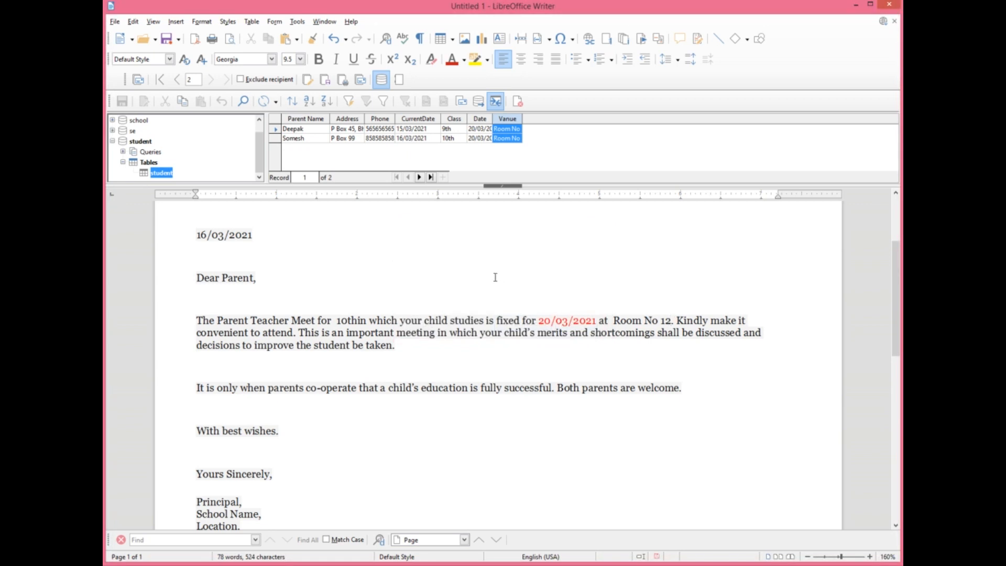